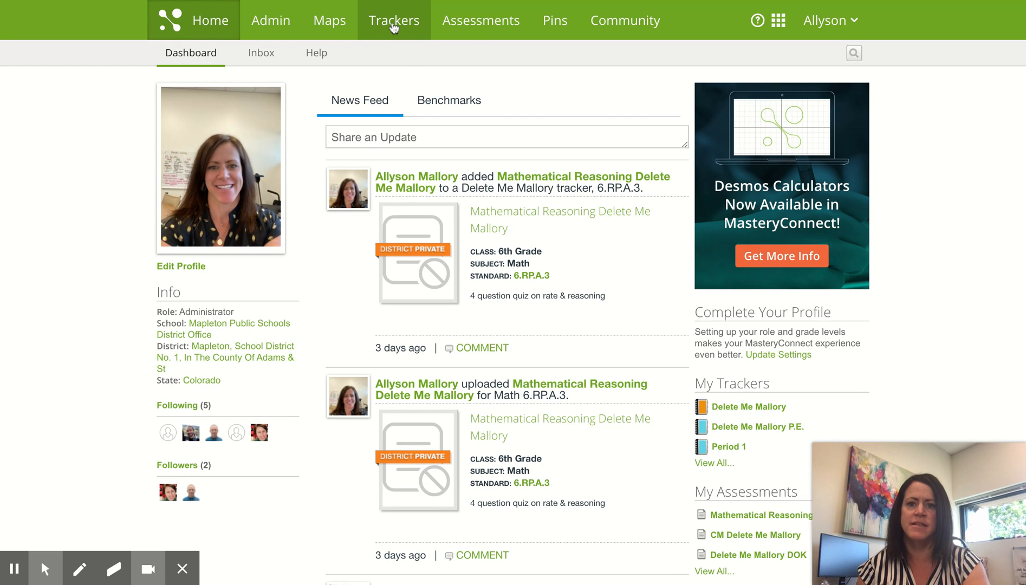
# Open the Trackers page listing your created trackers
pyautogui.click(394, 24)
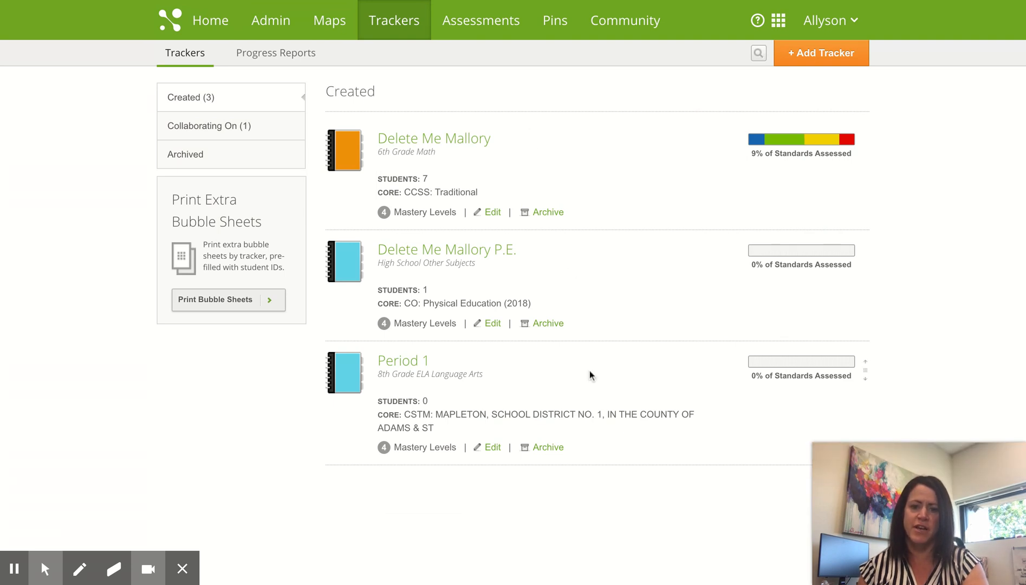
# Start a new tracker with subject Language Arts, so Core becomes CCSS: Language Arts
pyautogui.click(823, 61)
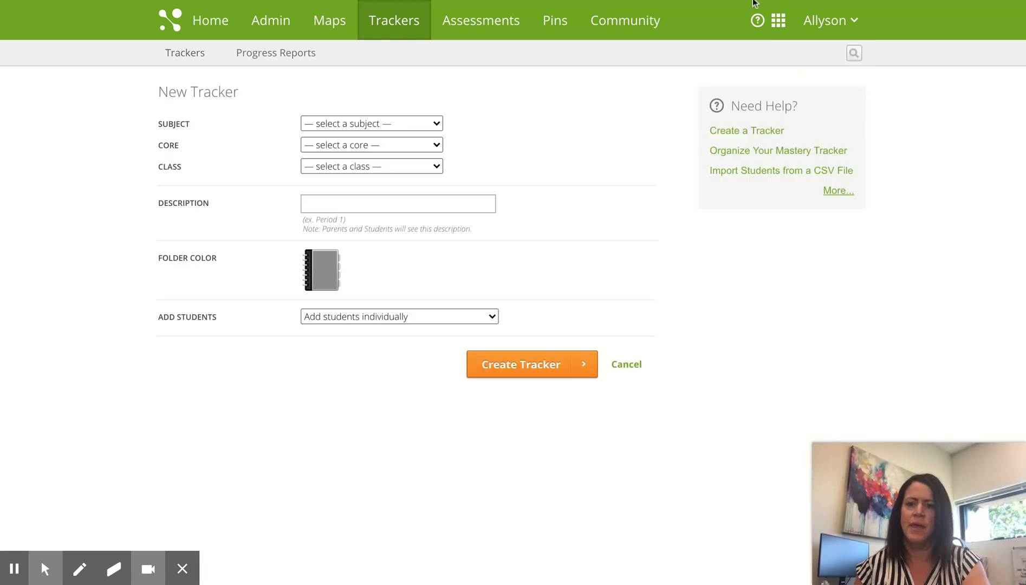
pyautogui.click(438, 122)
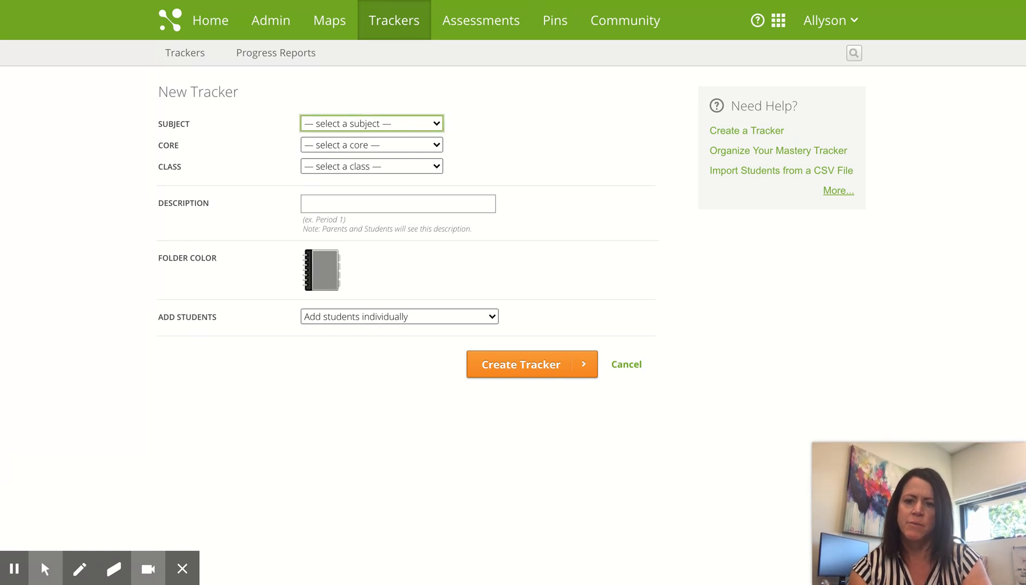
pyautogui.click(391, 146)
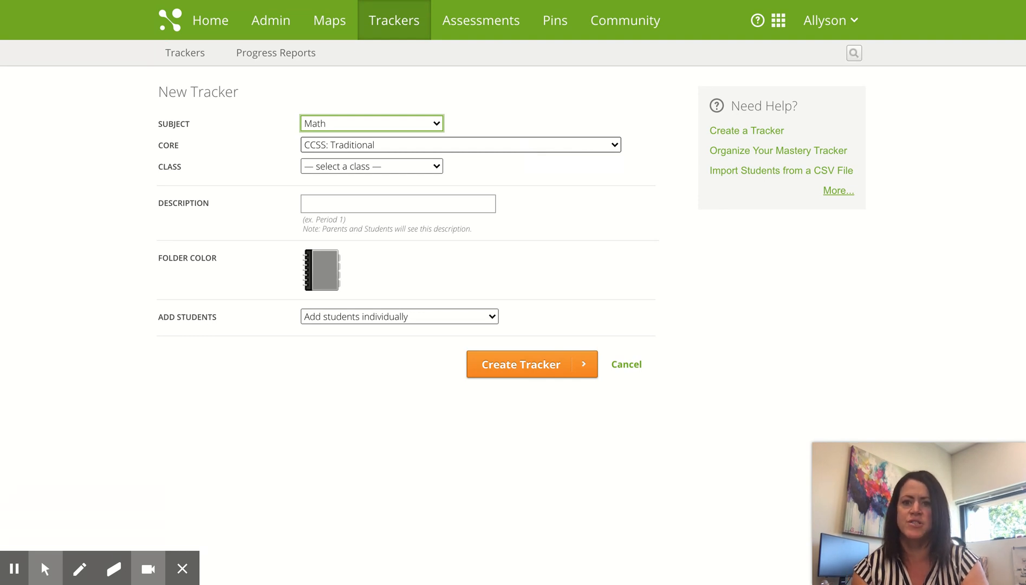
pyautogui.click(436, 128)
pyautogui.click(420, 109)
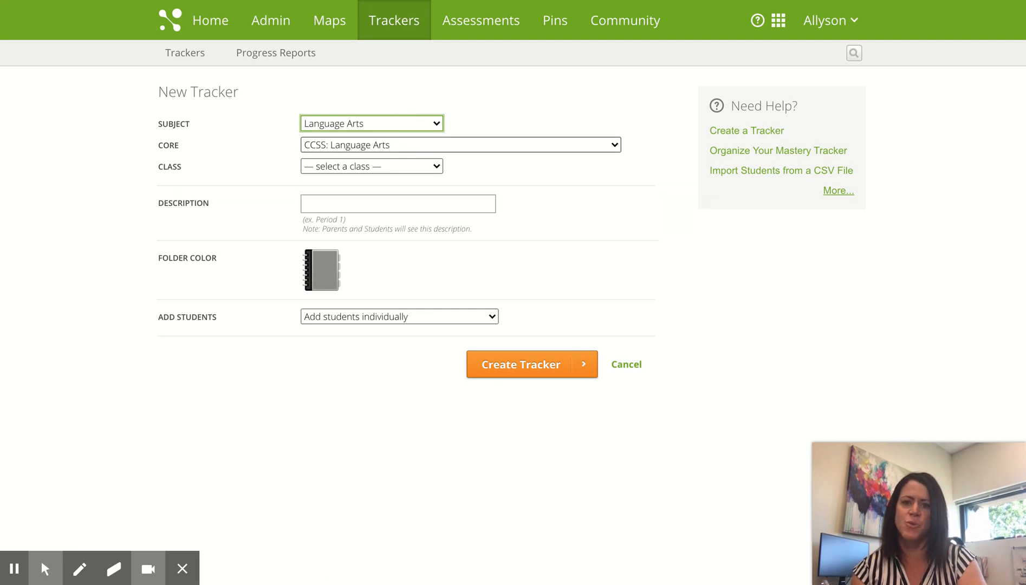
pyautogui.click(436, 167)
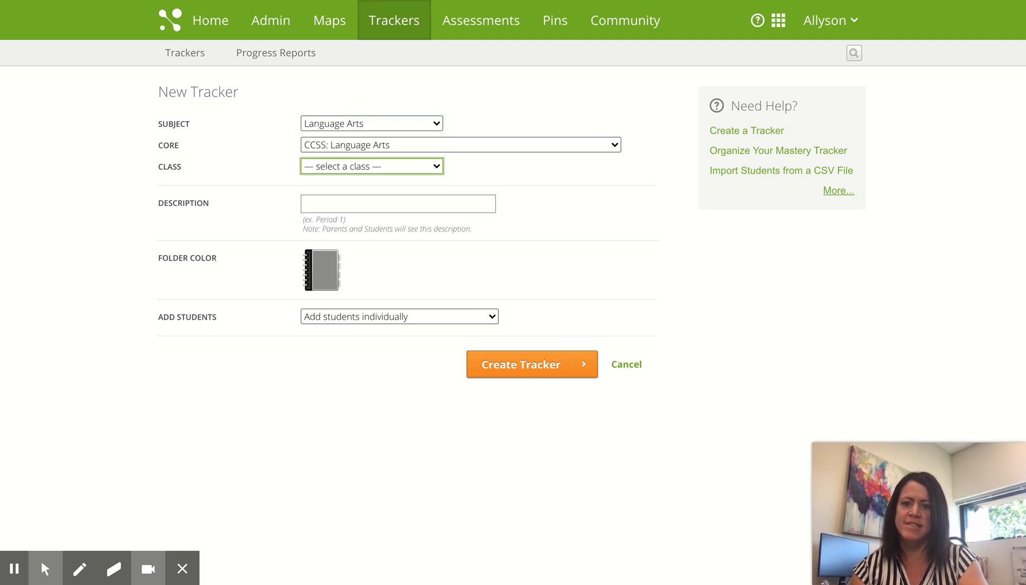
# Set the class to 9th Grade and the description to 'Period 3'
pyautogui.click(375, 294)
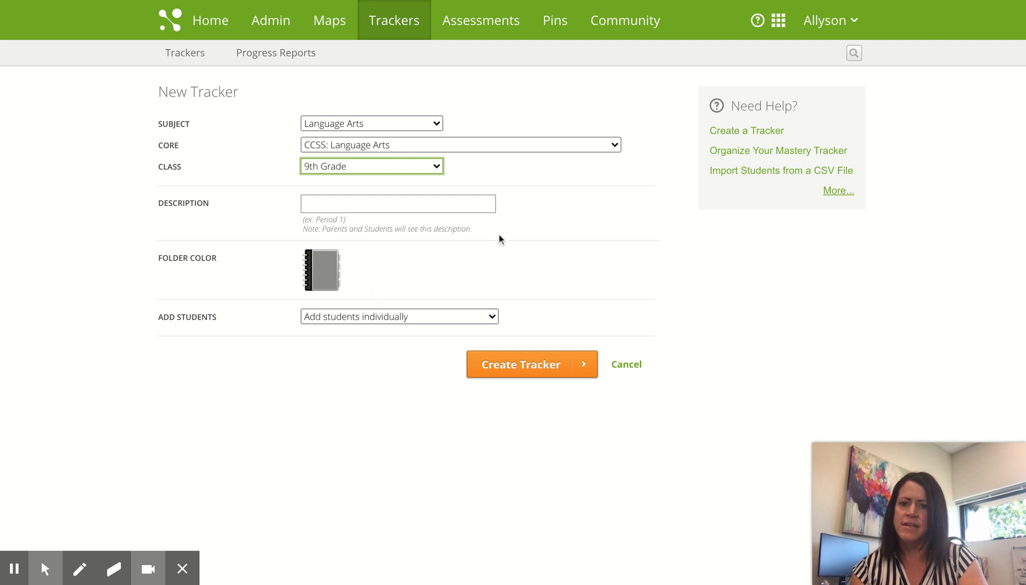
pyautogui.click(436, 202)
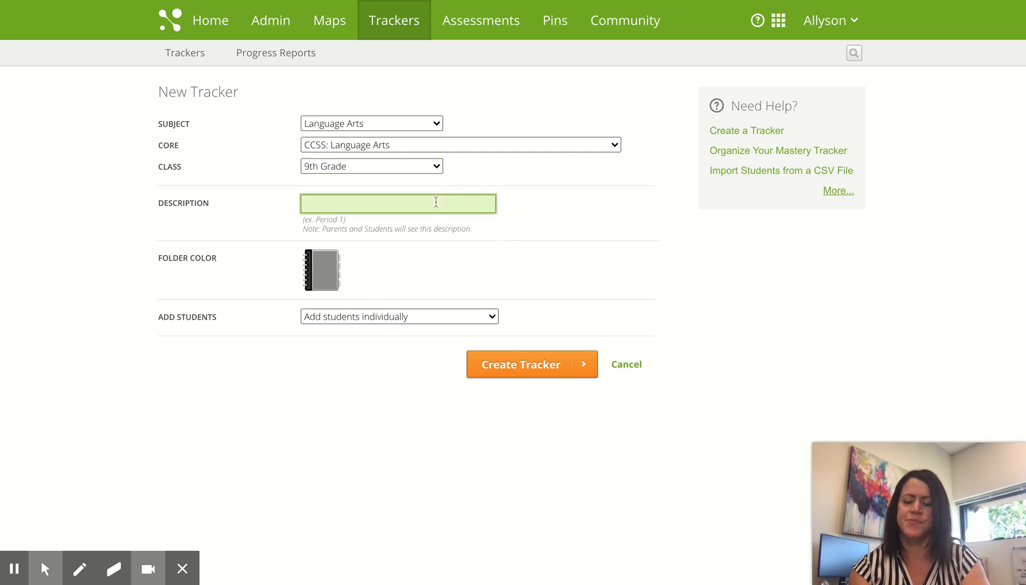
pyautogui.write('Period 3')
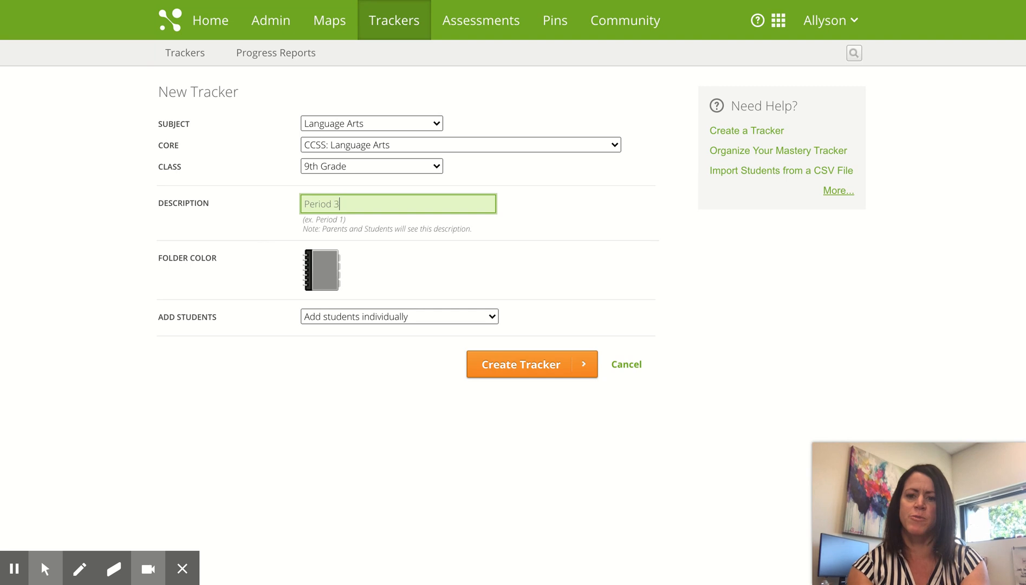
pyautogui.click(651, 223)
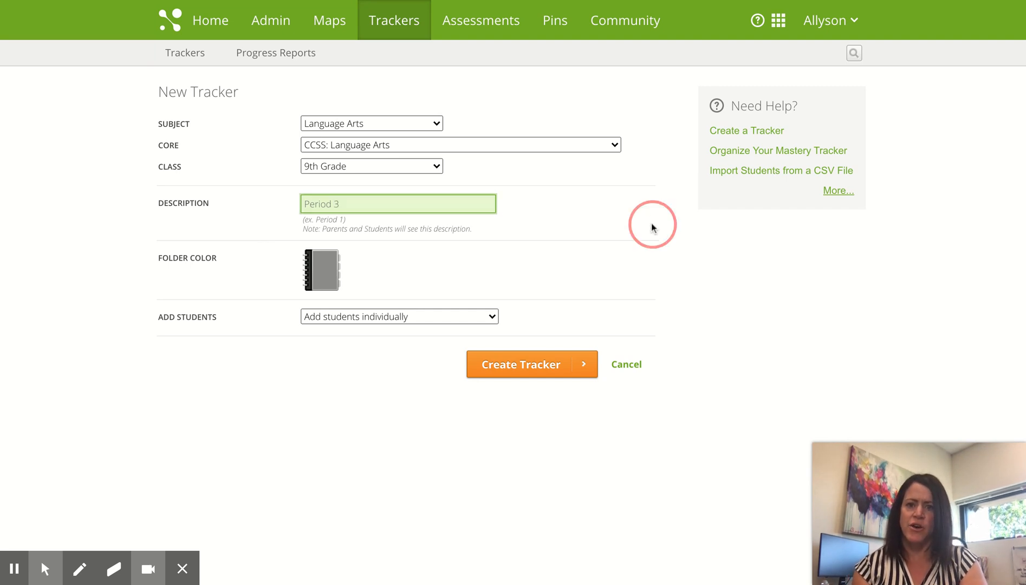
# Make the tracker's folder colour purple
pyautogui.click(327, 279)
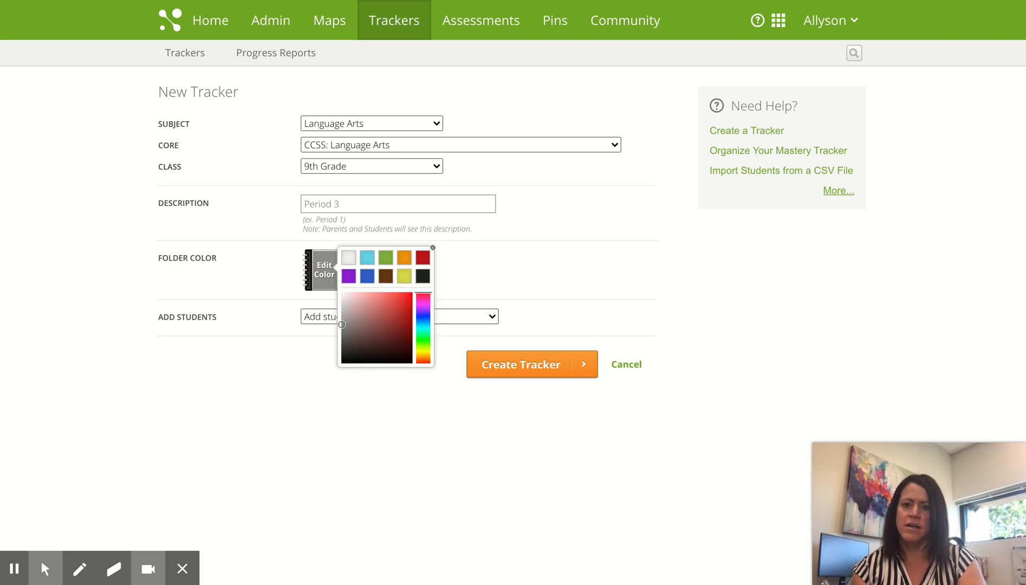
pyautogui.click(351, 277)
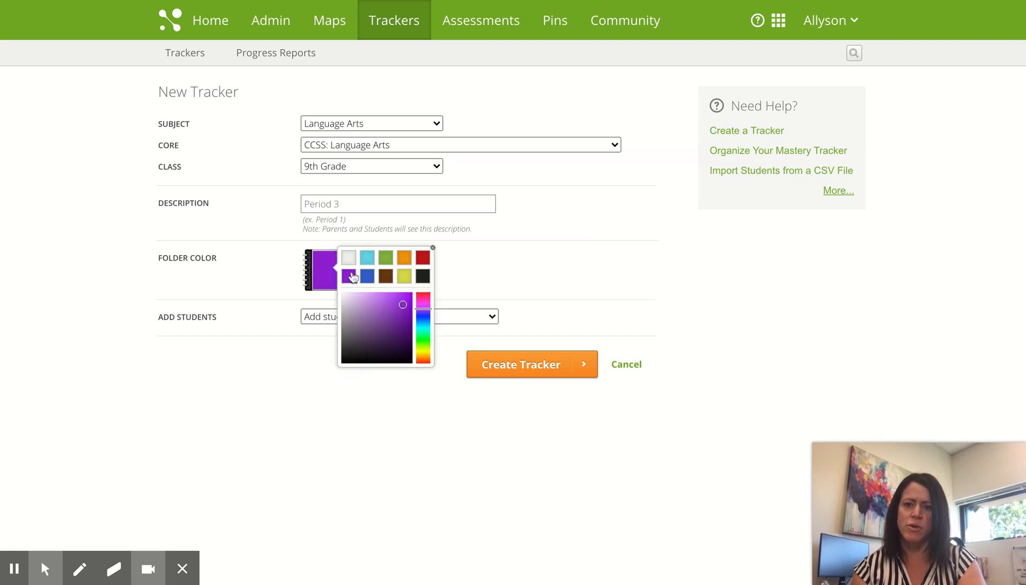
pyautogui.click(434, 249)
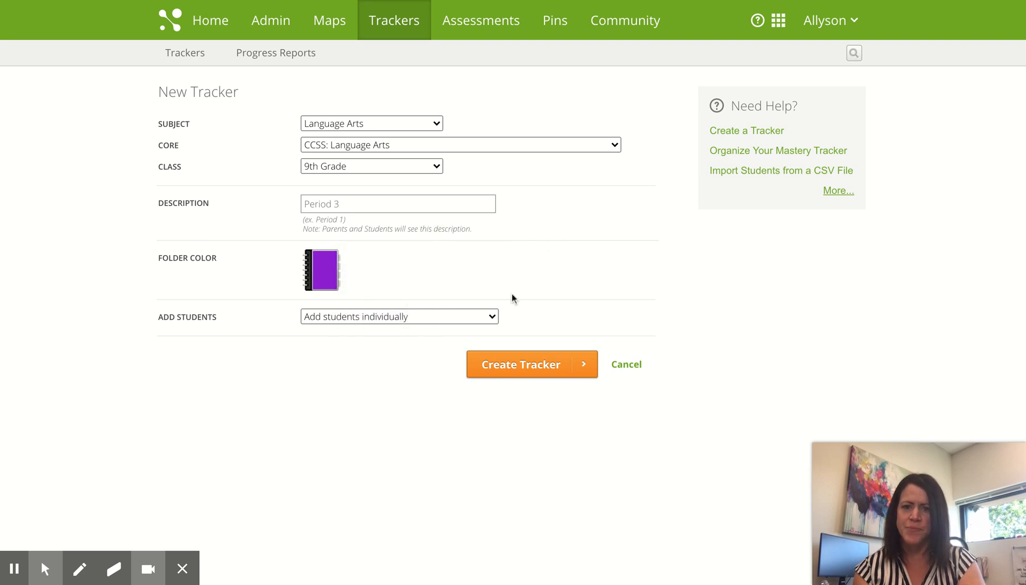
pyautogui.click(492, 316)
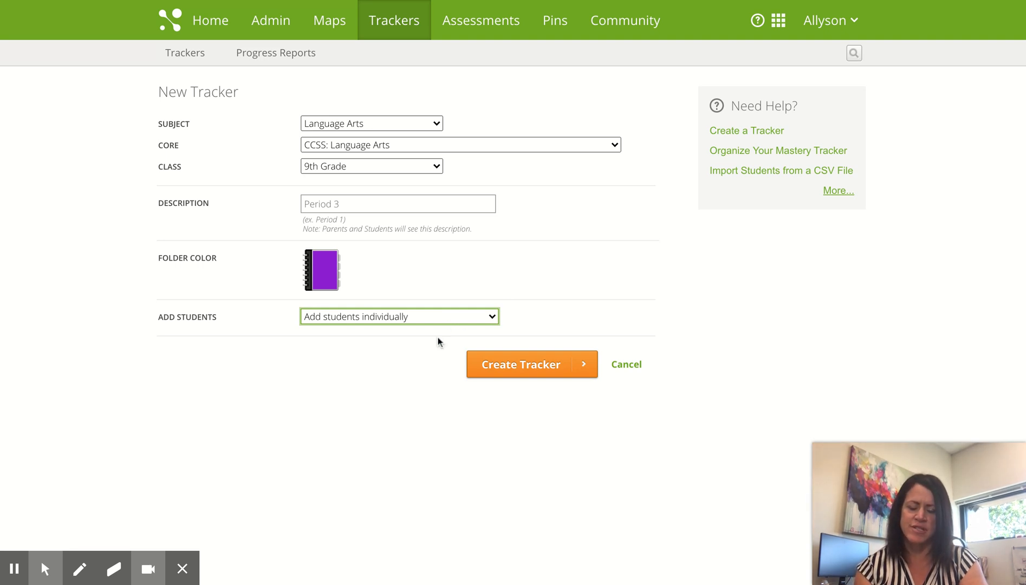
# Create the Period 3 Language Arts tracker
pyautogui.click(541, 368)
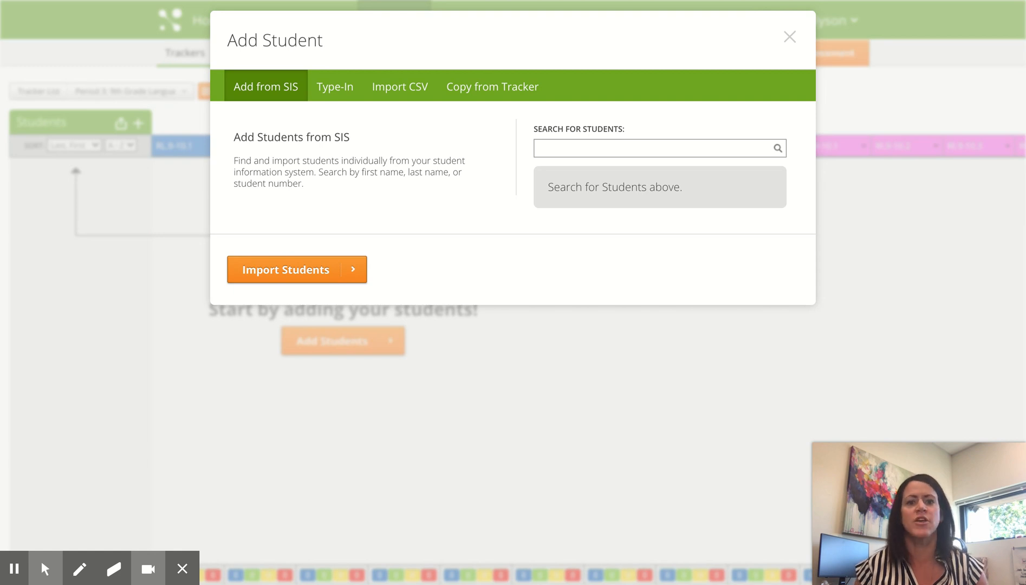
# On the Type-In tab, enter the first student's first name, last name and student ID, then save and add another
pyautogui.click(343, 91)
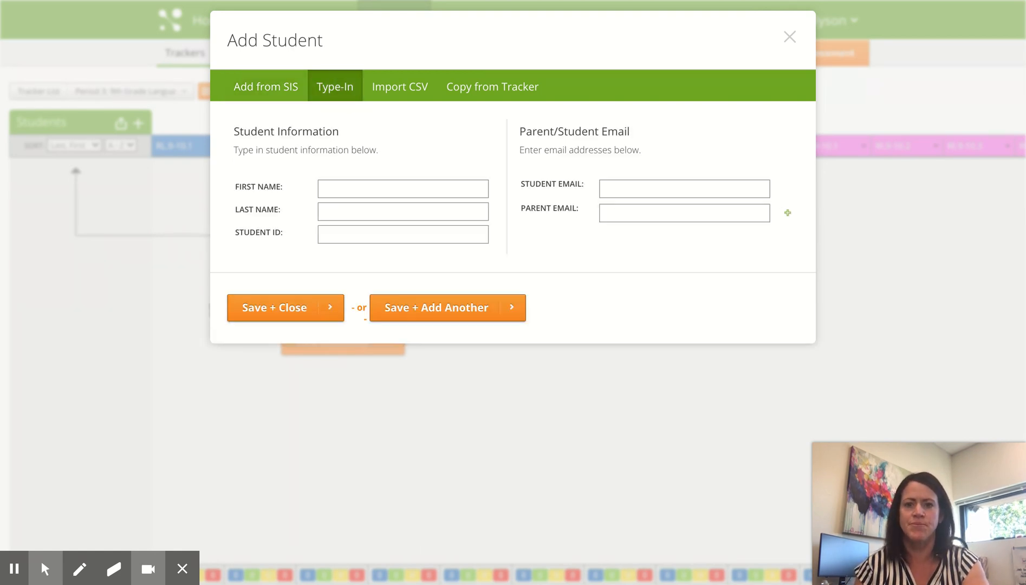
pyautogui.click(331, 184)
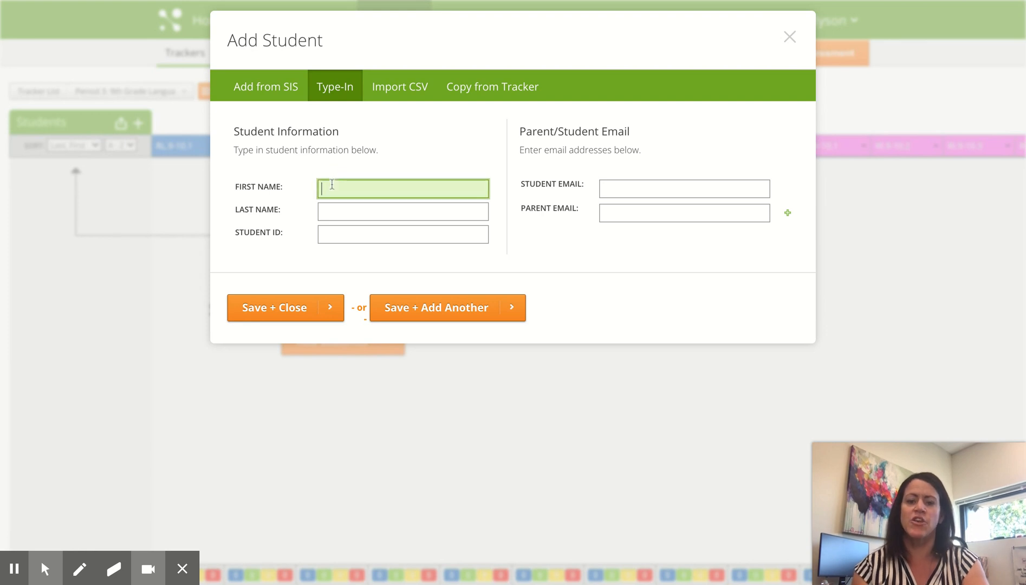
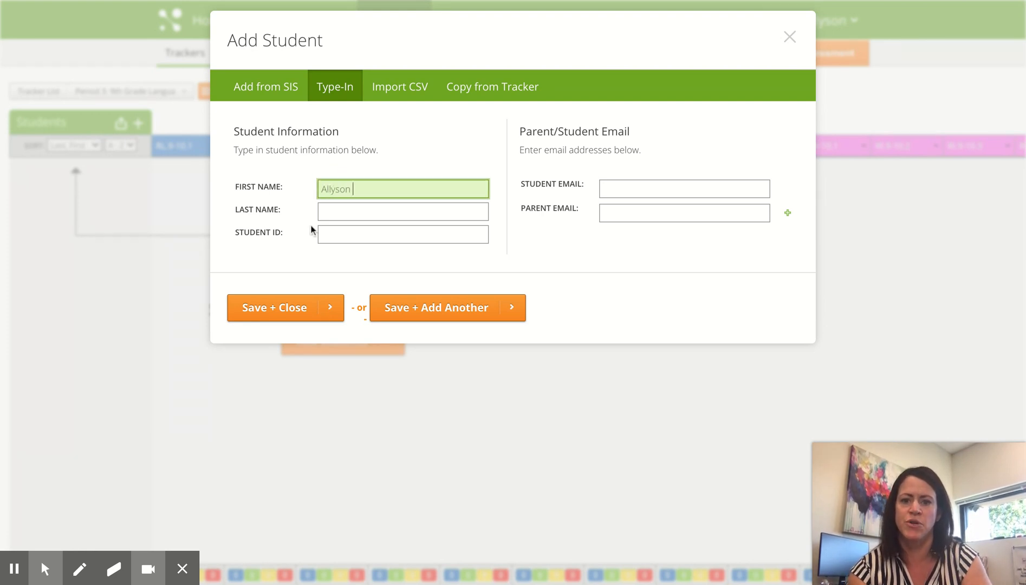
pyautogui.click(345, 213)
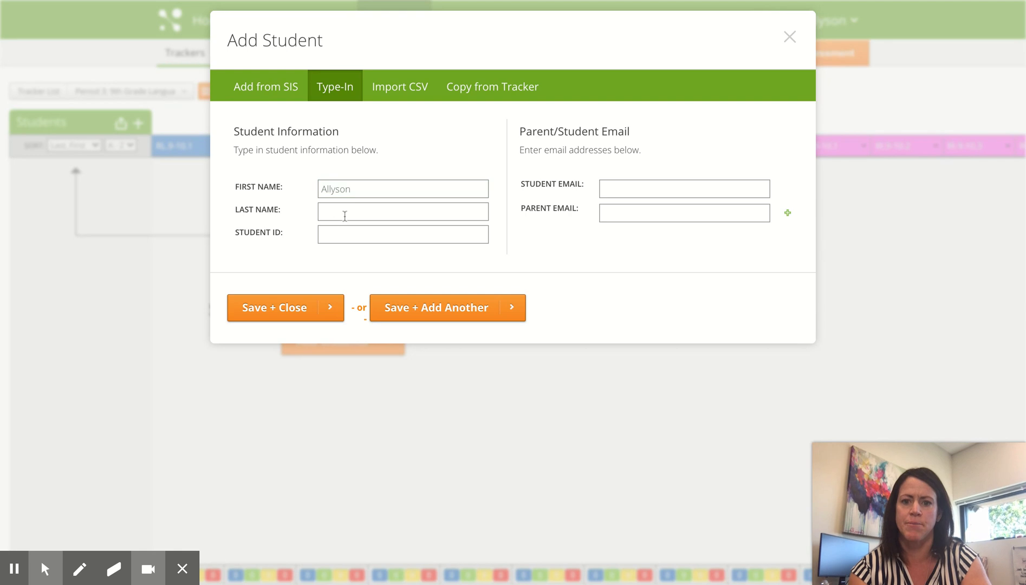
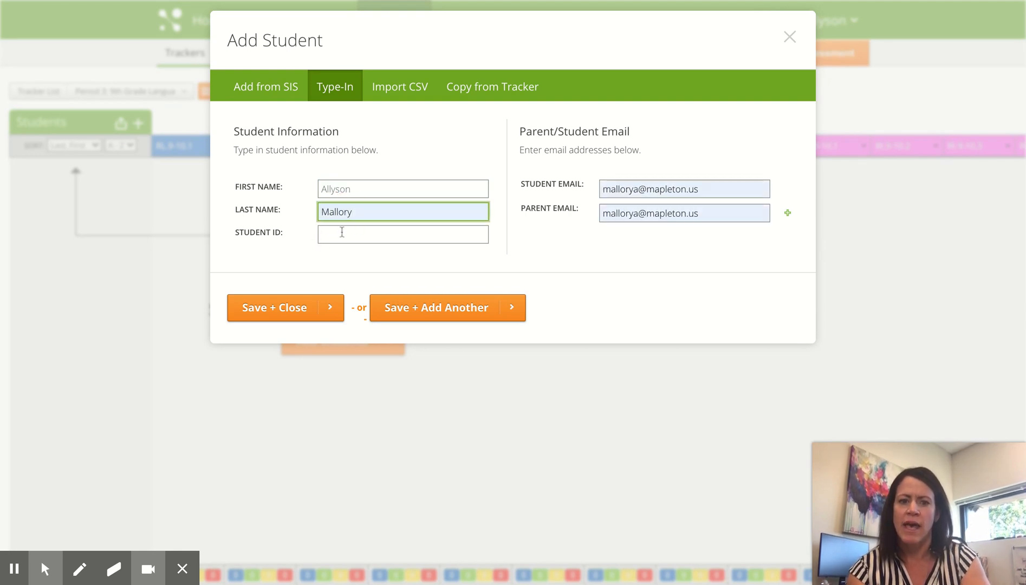
pyautogui.click(342, 232)
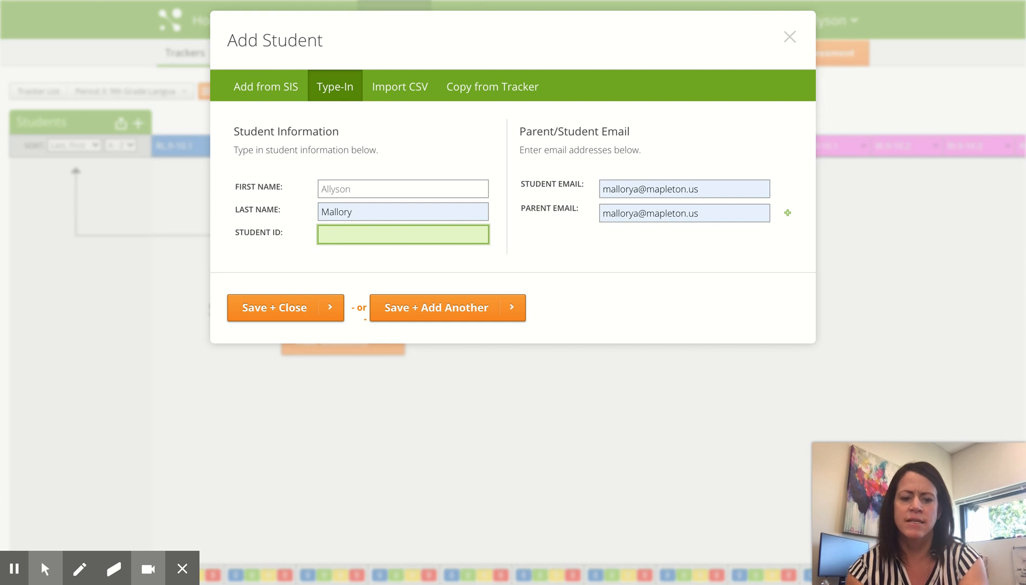
pyautogui.write('00')
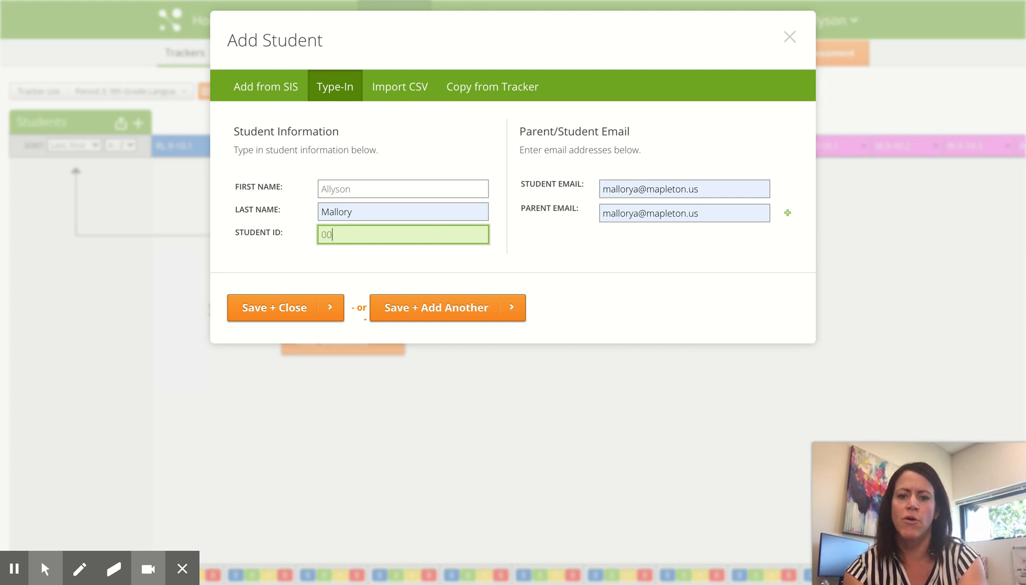
pyautogui.write('1')
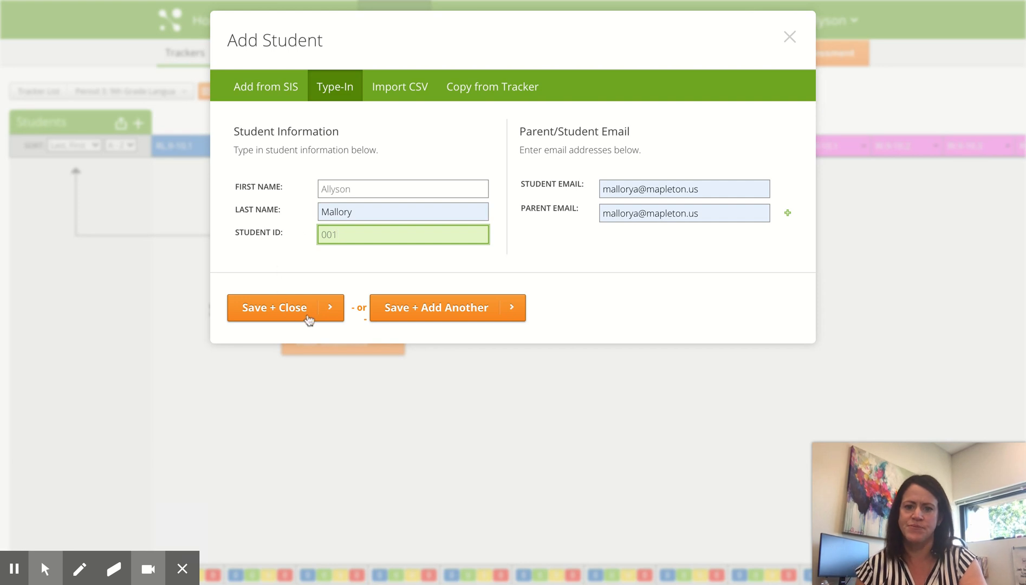
pyautogui.click(428, 313)
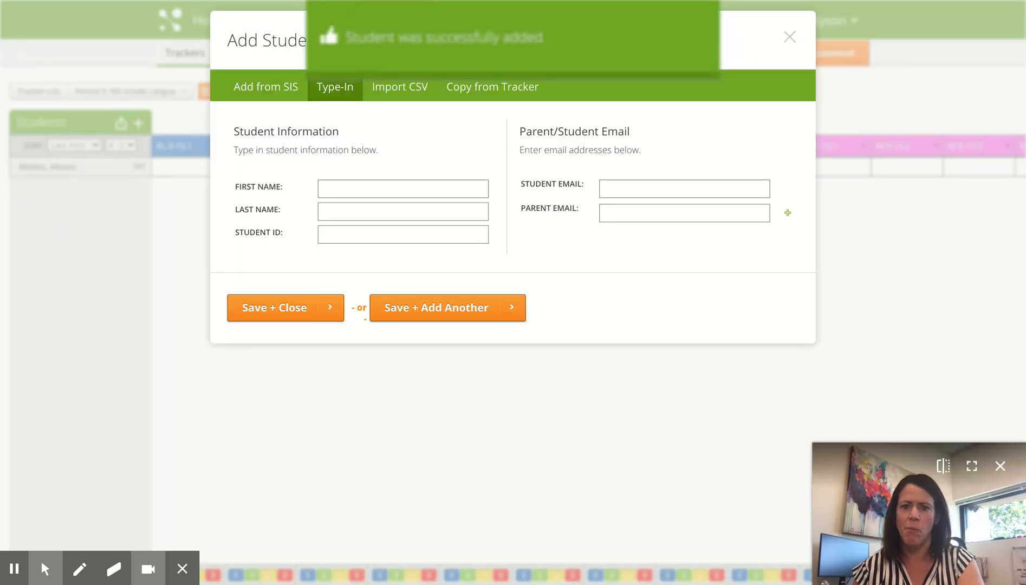
# Enter the second student's first name, last name and student ID, then save and close
pyautogui.click(358, 189)
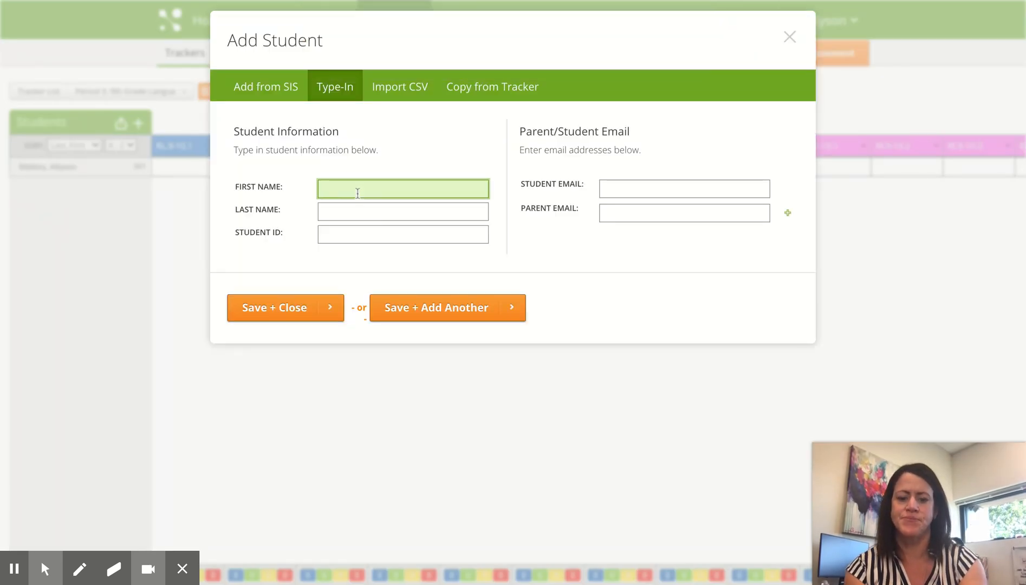
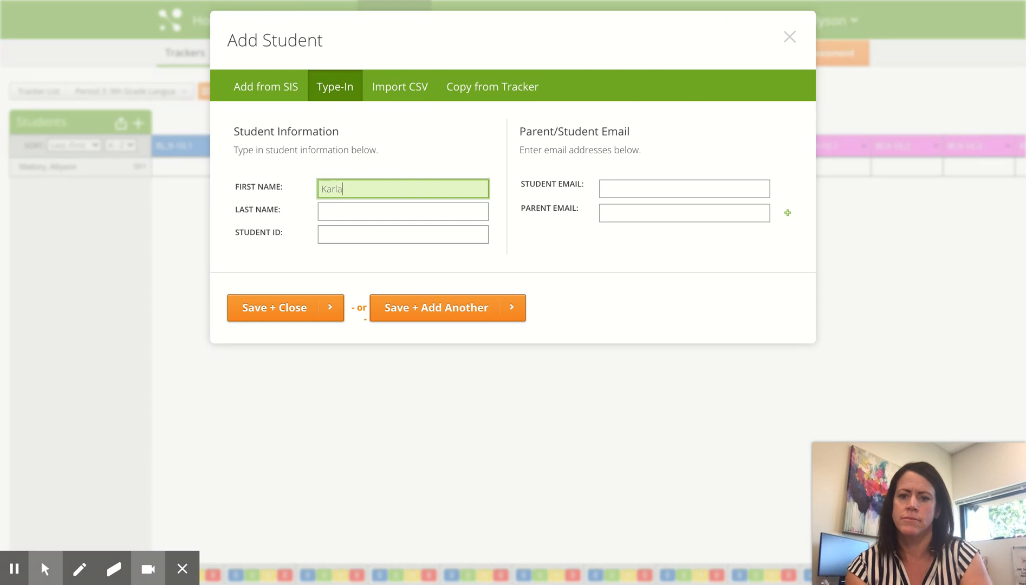
pyautogui.click(300, 219)
pyautogui.click(344, 209)
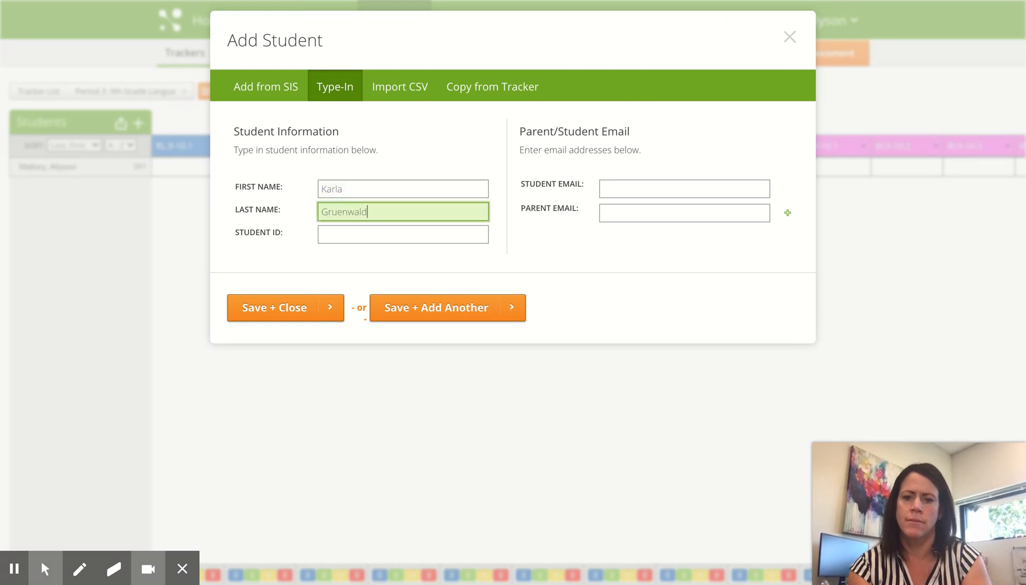
pyautogui.click(302, 241)
pyautogui.click(347, 235)
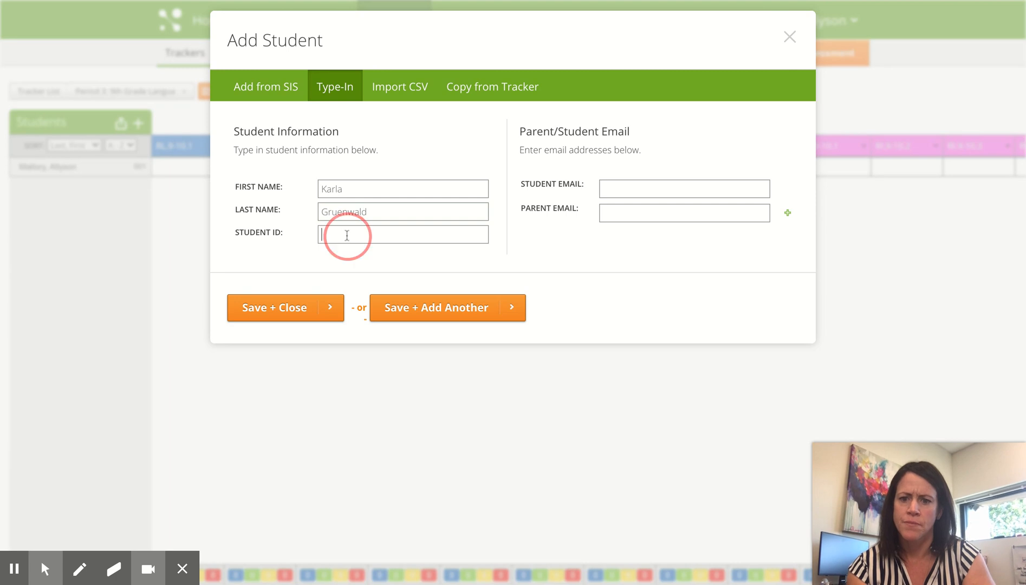
pyautogui.write('002')
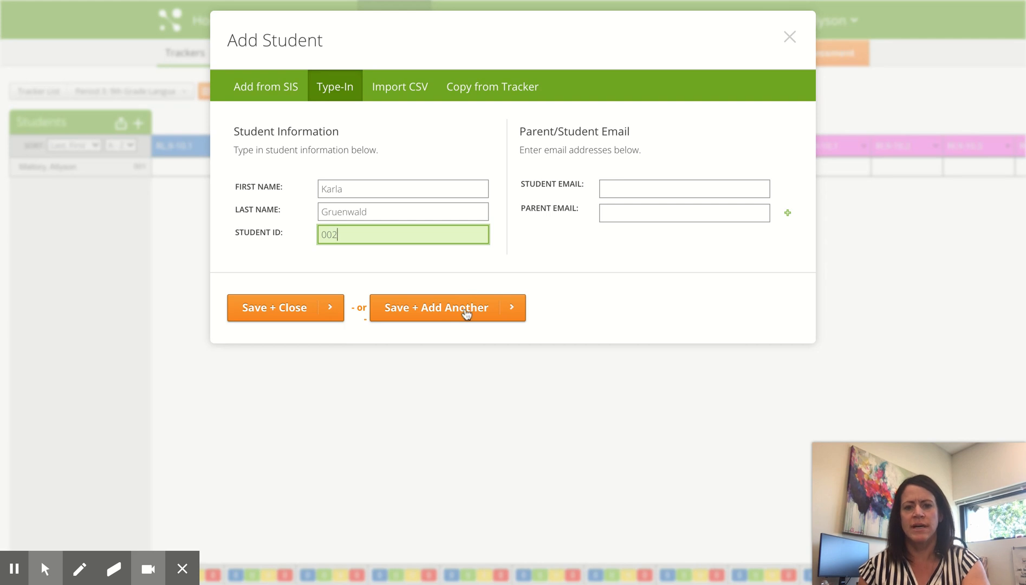
pyautogui.click(292, 310)
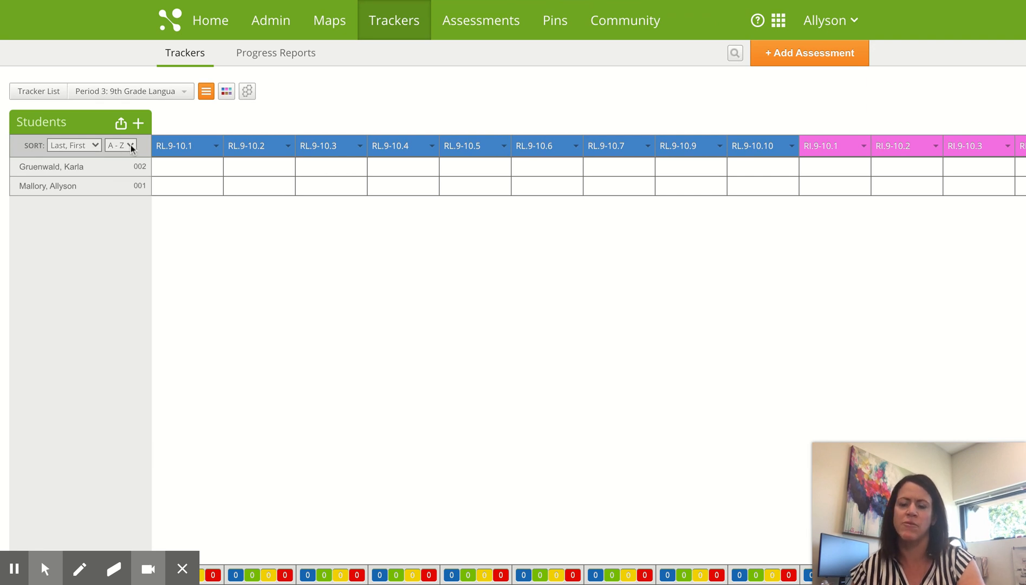
pyautogui.moveTo(186, 150)
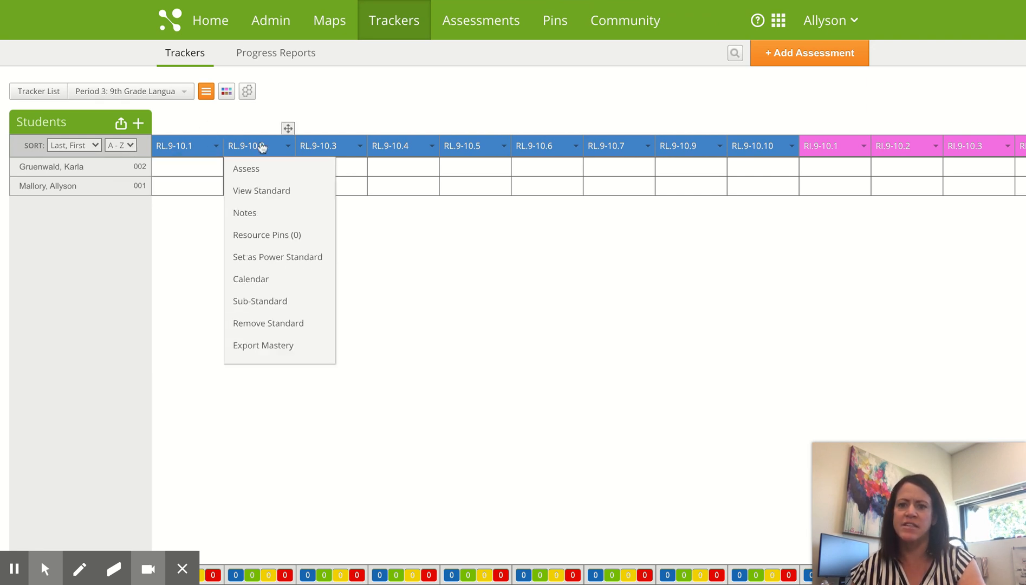
pyautogui.moveTo(407, 148)
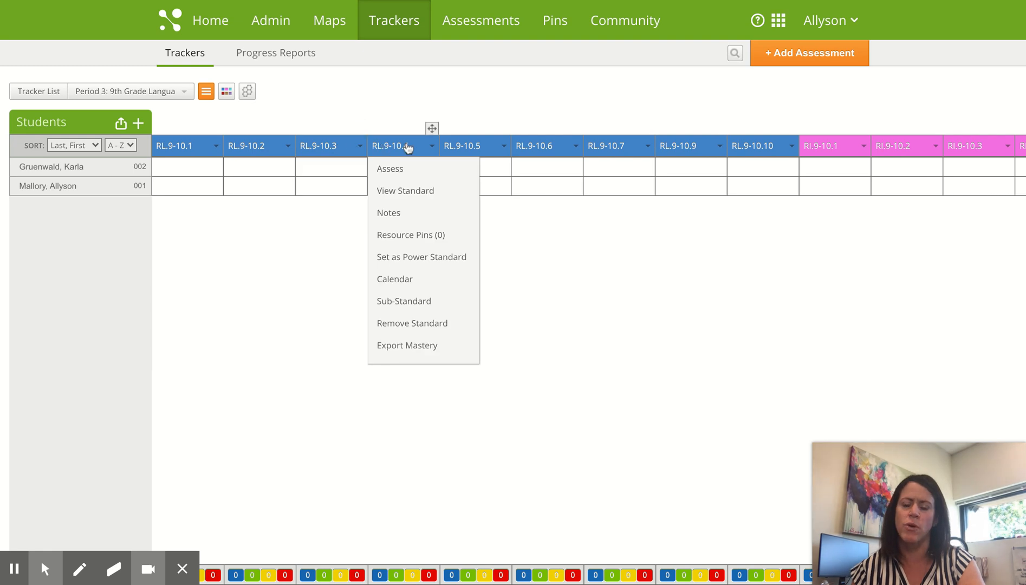
pyautogui.moveTo(458, 147)
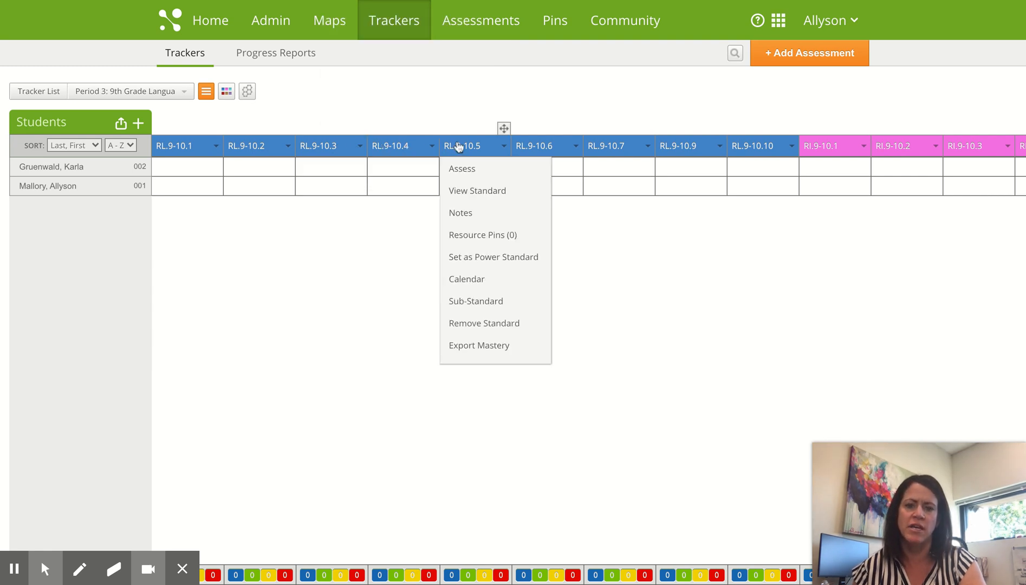
pyautogui.moveTo(535, 148)
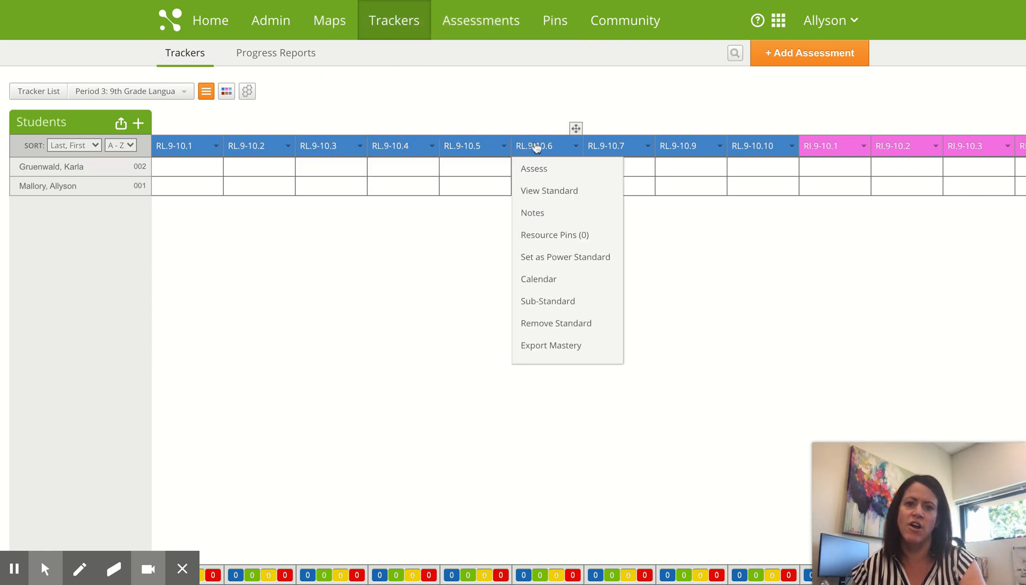